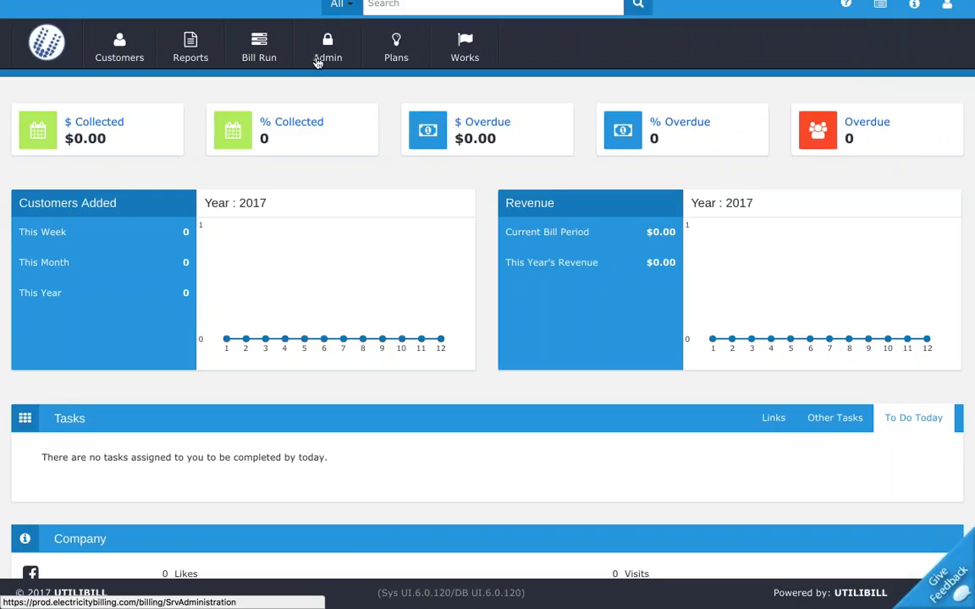
# Open the customer import setup tool in administration and download the customer import template.
pyautogui.click(318, 62)
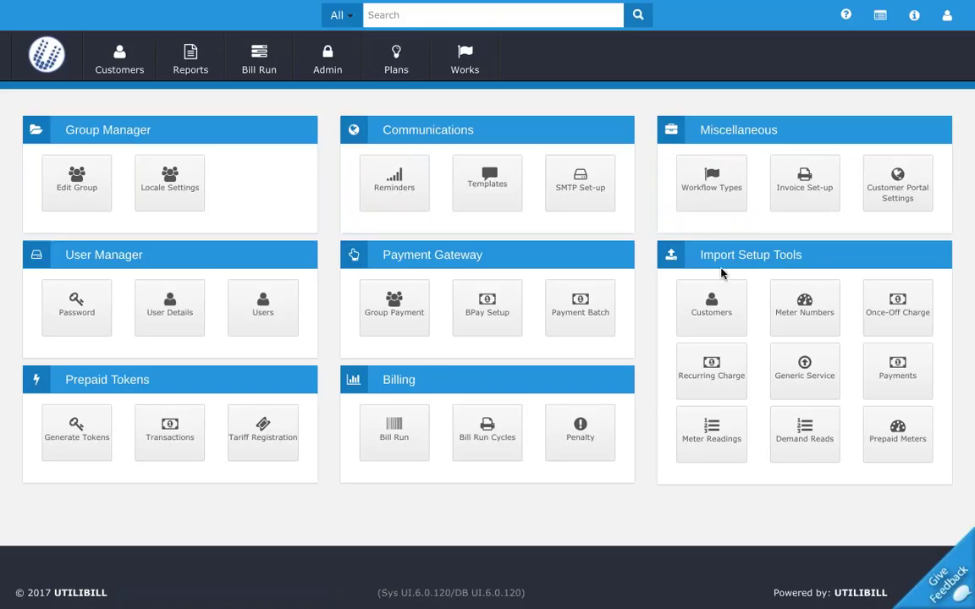
pyautogui.click(714, 337)
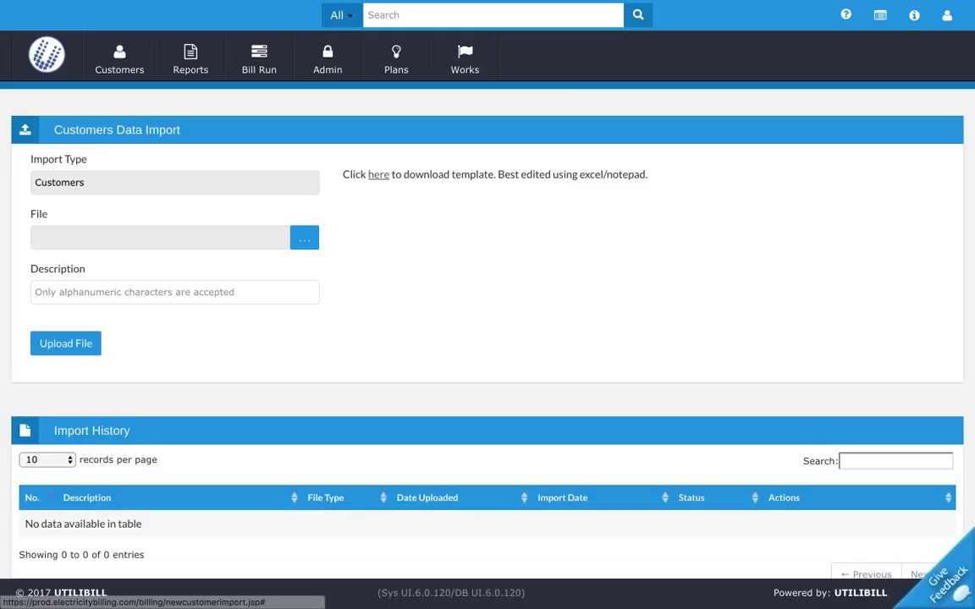
pyautogui.click(378, 174)
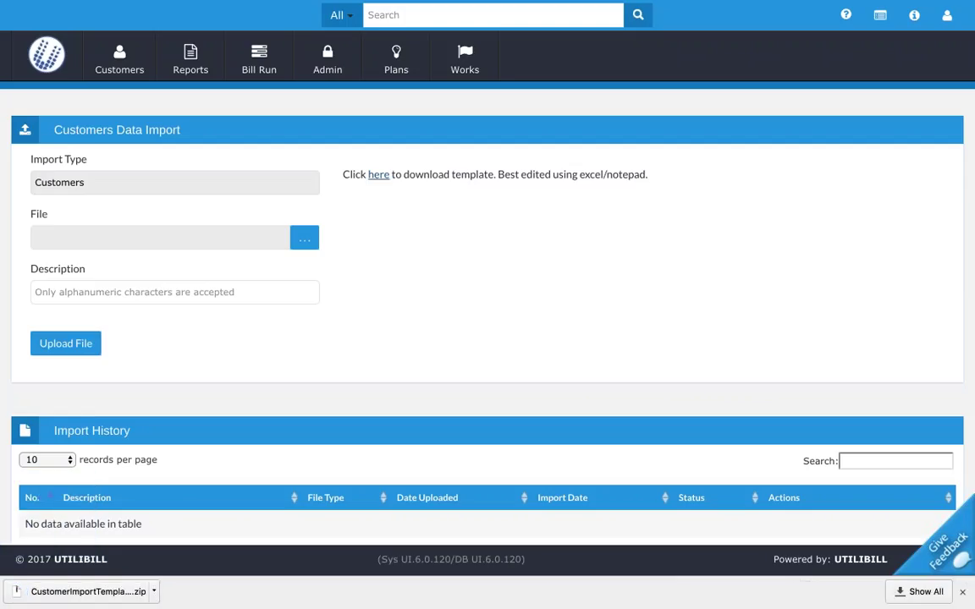
# Unpack the downloaded template archive and open Customer Import Template.csv from the CustomerImportTemplate folder.
pyautogui.click(115, 592)
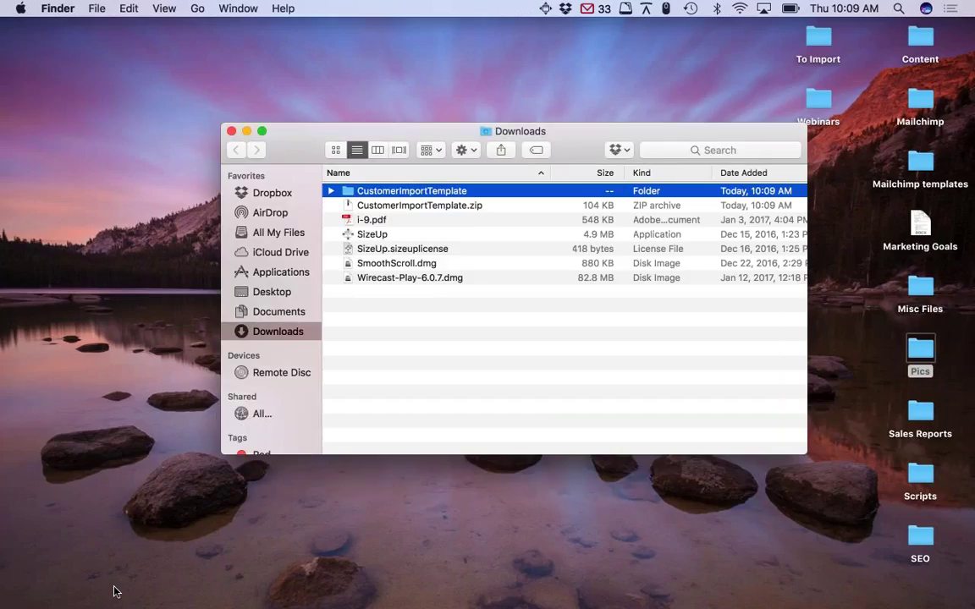
pyautogui.doubleClick(391, 195)
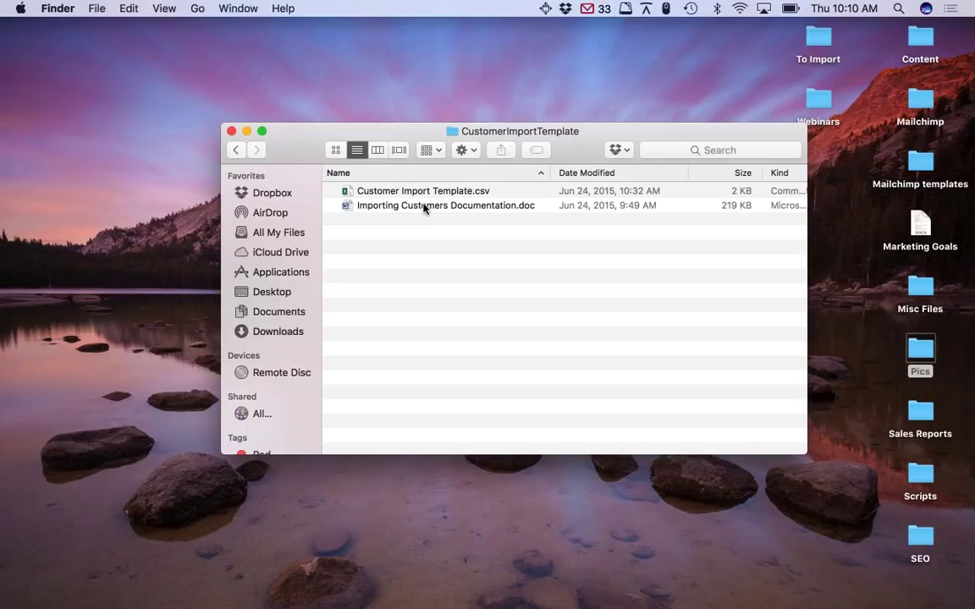
pyautogui.doubleClick(416, 191)
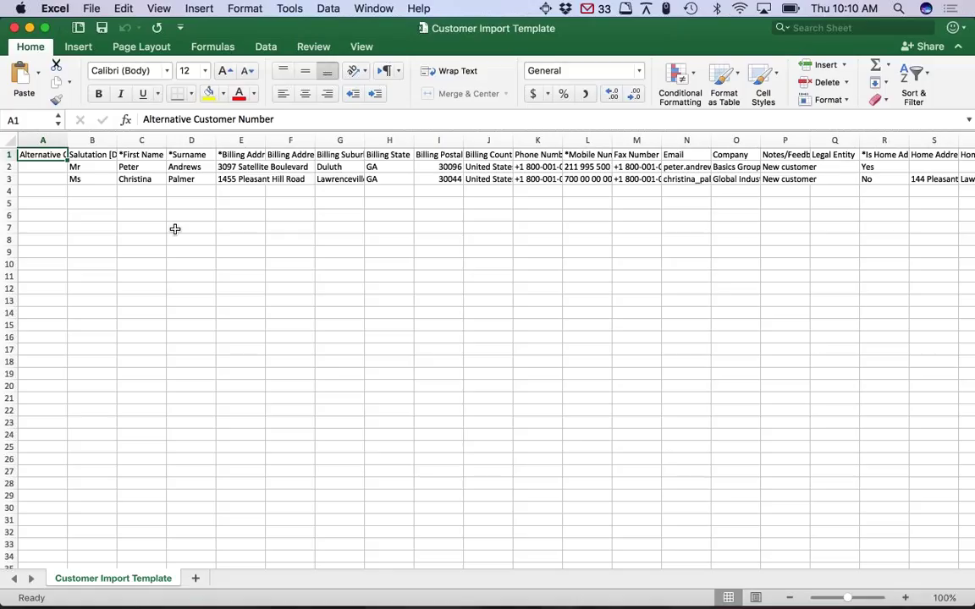
# Clear the sample customer data in rows 2 and 3 of the template, and close the workbook without saving.
pyautogui.click(82, 184)
pyautogui.moveTo(83, 184); pyautogui.dragTo(963, 180)
pyautogui.click(76, 167)
pyautogui.press('Delete')
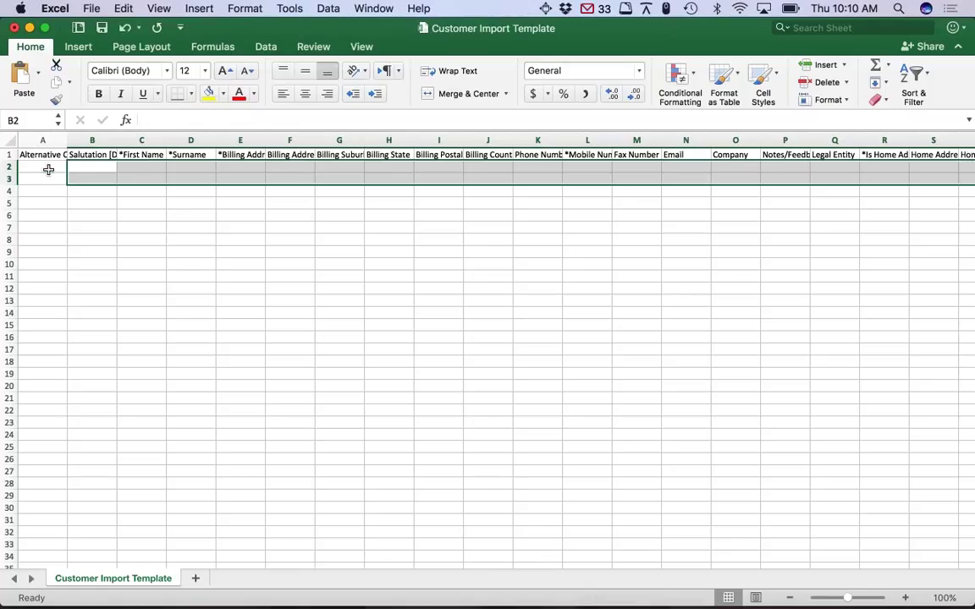
pyautogui.moveTo(46, 167); pyautogui.dragTo(963, 574)
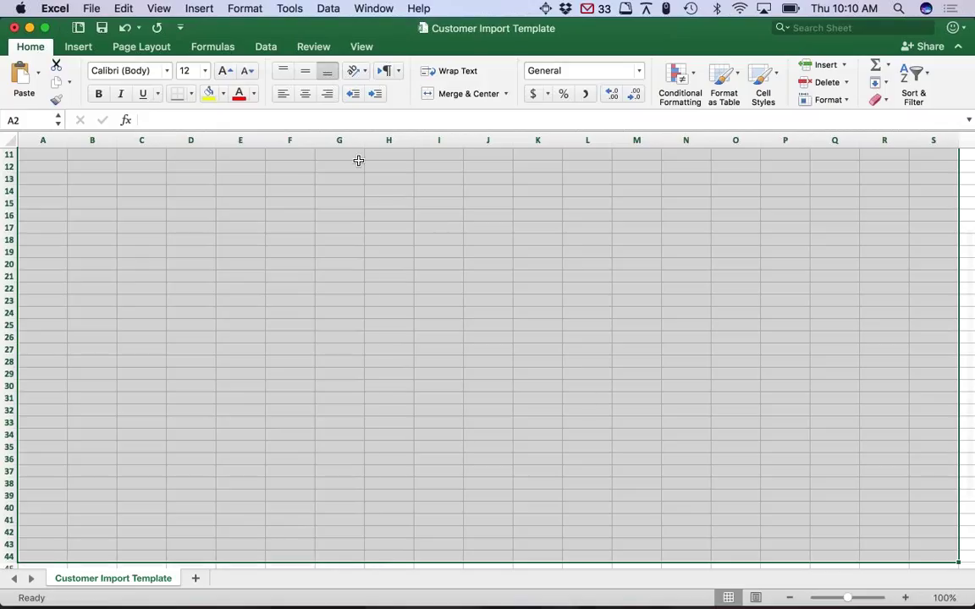
pyautogui.click(15, 28)
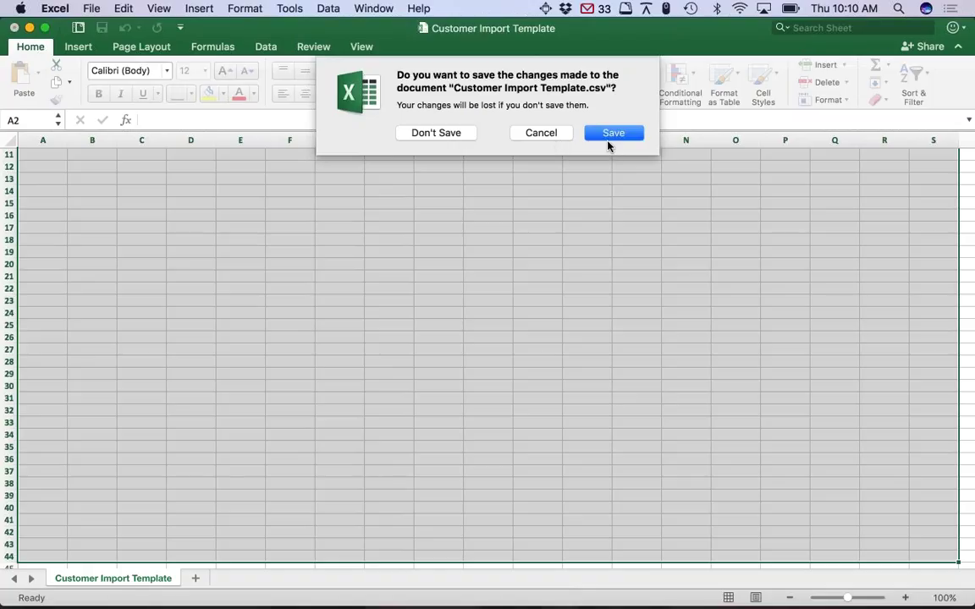
pyautogui.click(548, 137)
pyautogui.click(14, 28)
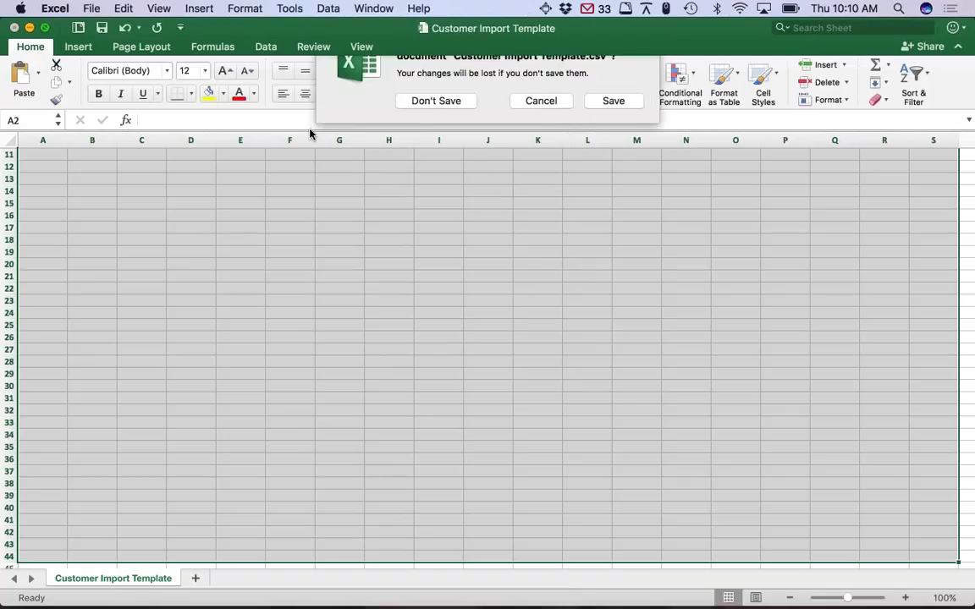
pyautogui.click(435, 133)
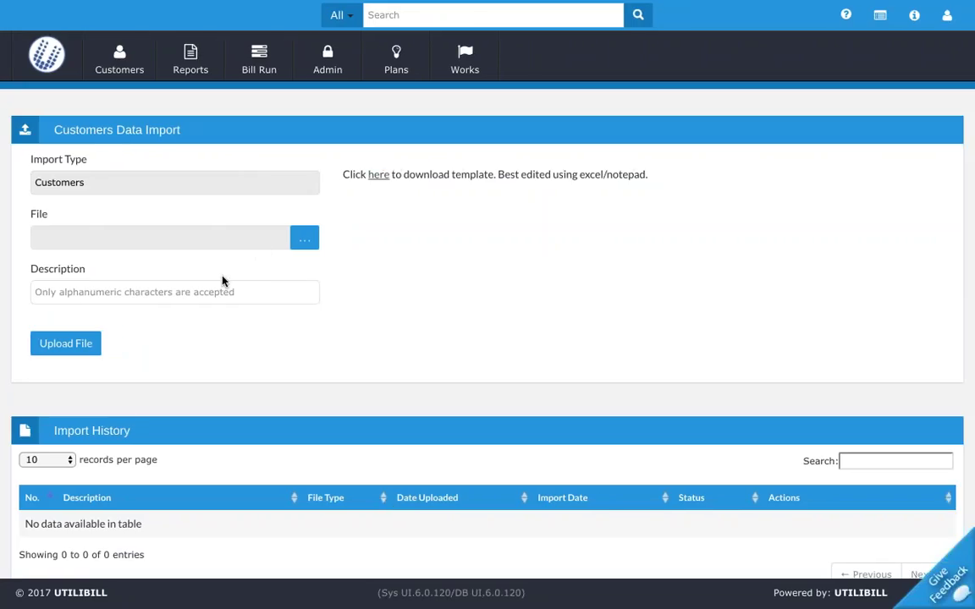
# Enter TEST as the description of the customer data import.
pyautogui.click(223, 284)
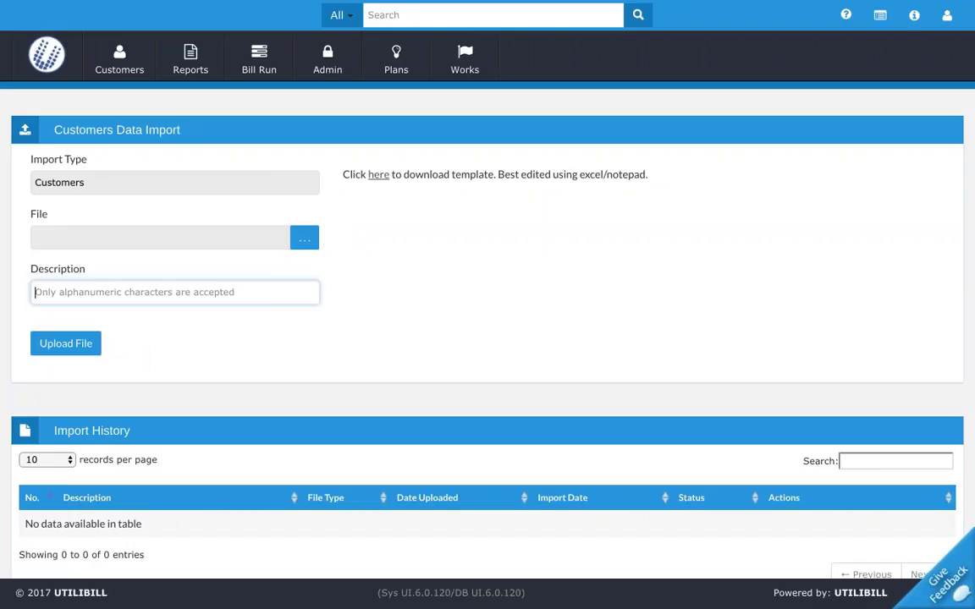
pyautogui.write('TEST')
pyautogui.click(144, 315)
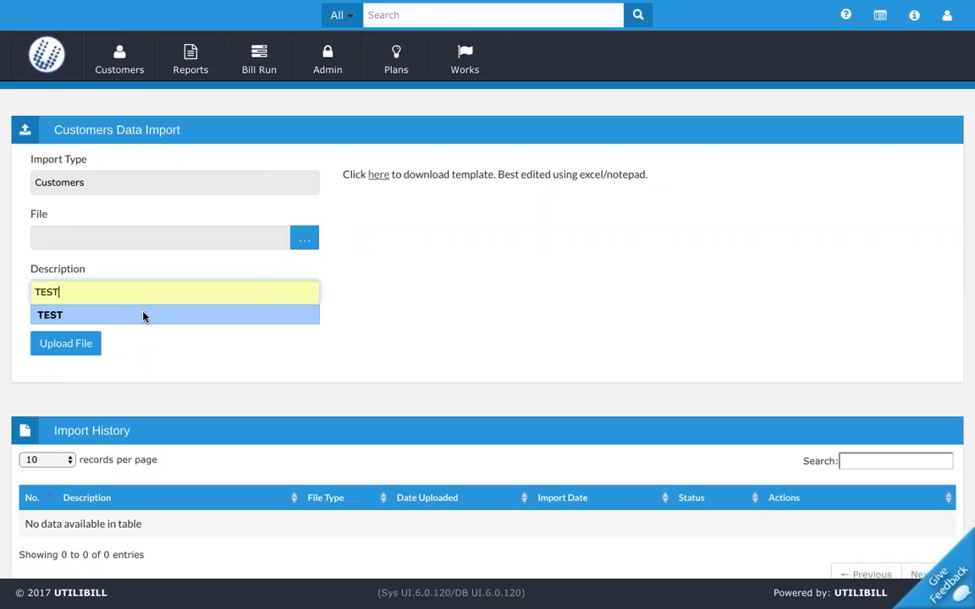
# Attach Customer List.csv from the To Import folder on the Desktop and upload it for the customer import.
pyautogui.click(303, 245)
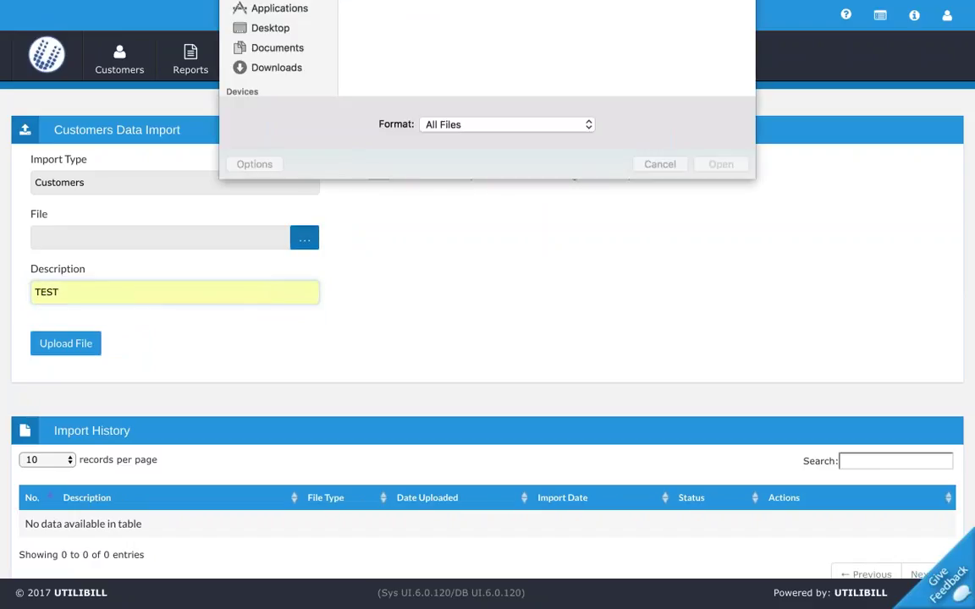
pyautogui.click(290, 138)
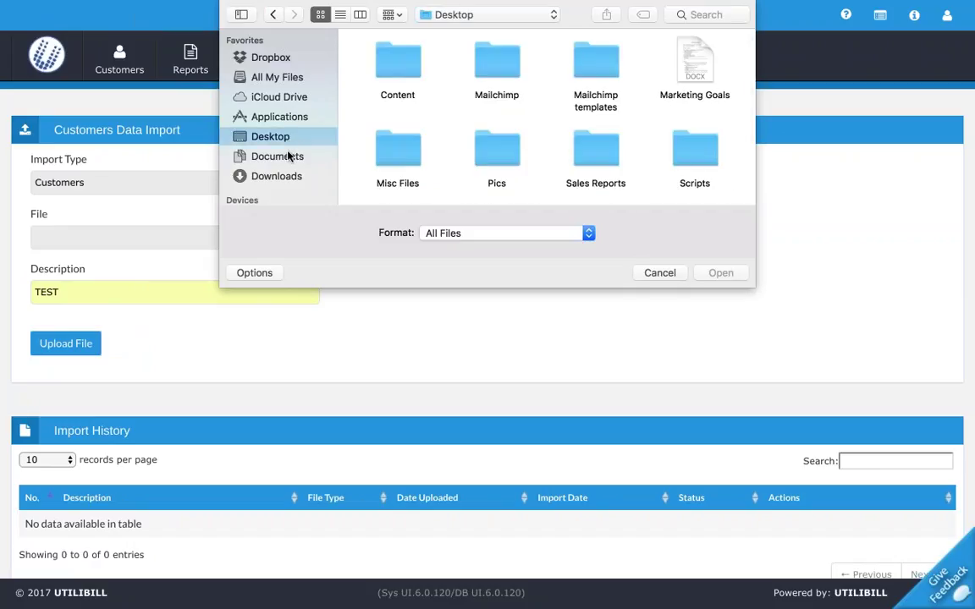
pyautogui.click(288, 155)
pyautogui.click(270, 136)
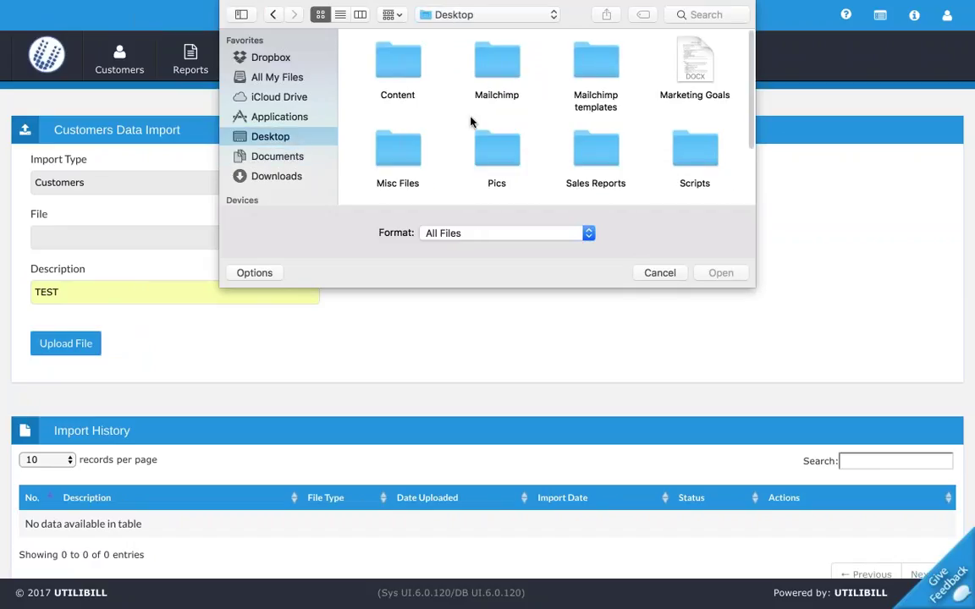
pyautogui.scroll(-5, 499, 129)
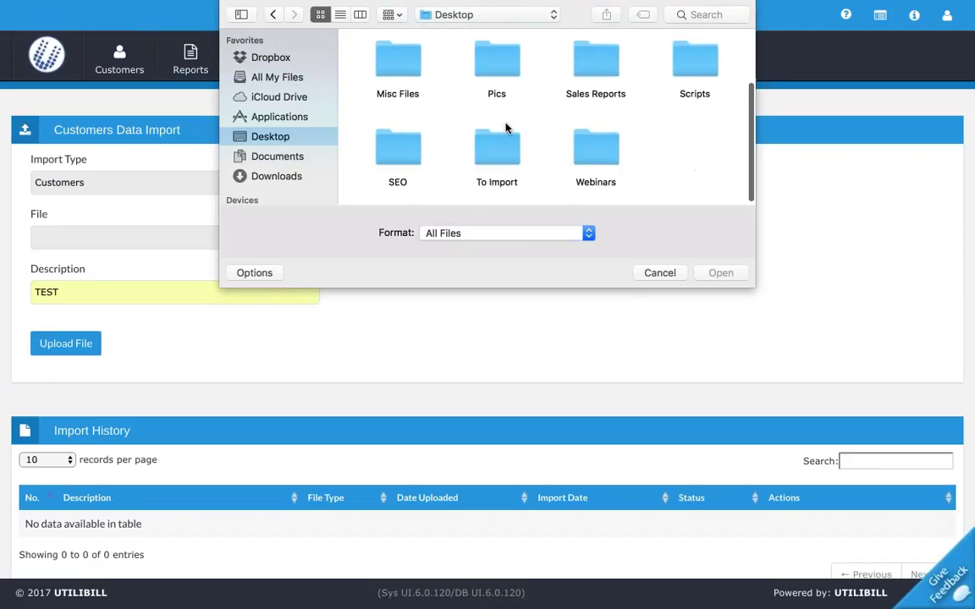
pyautogui.scroll(3, 551, 126)
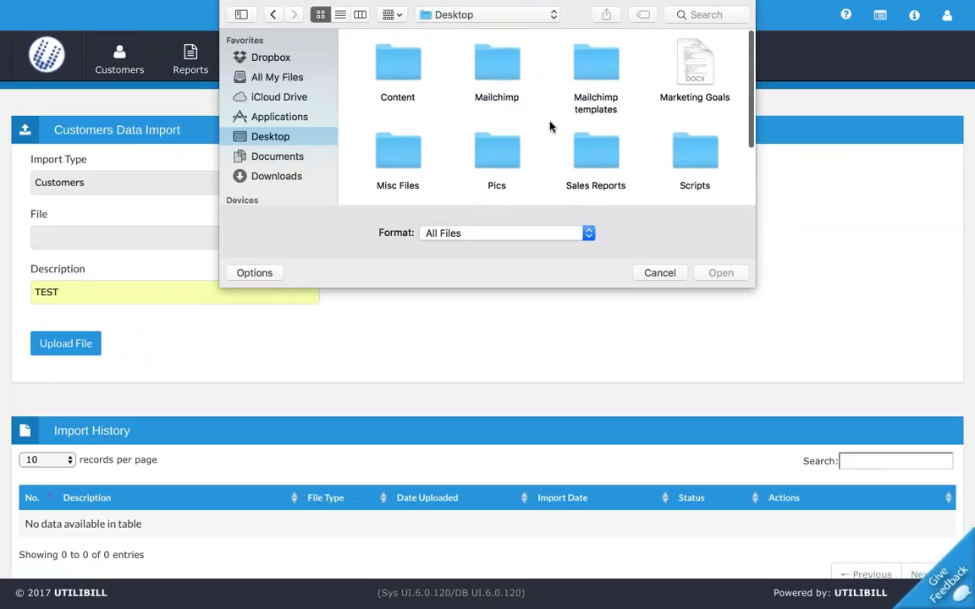
pyautogui.scroll(-4, 550, 126)
pyautogui.click(503, 166)
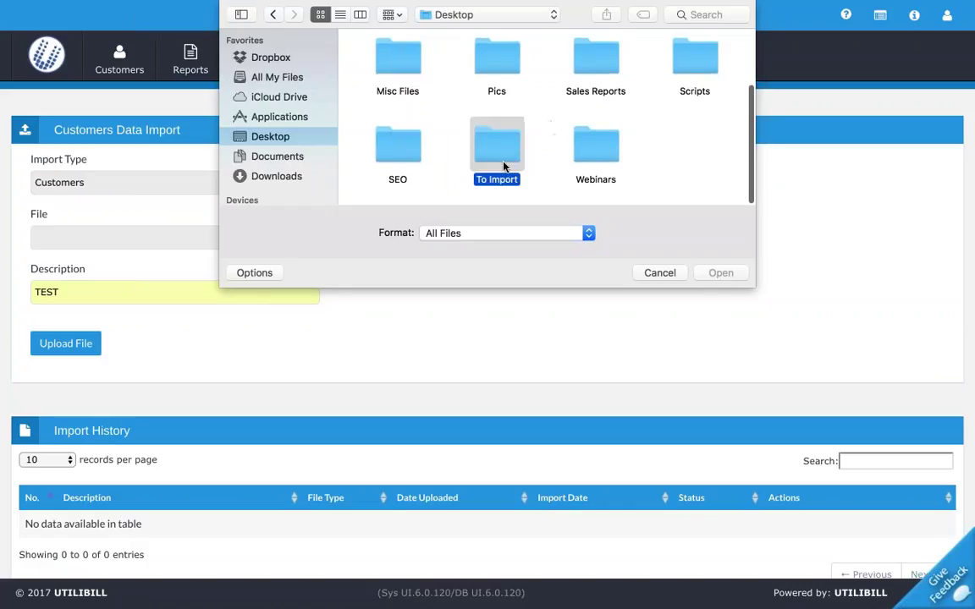
pyautogui.doubleClick(503, 166)
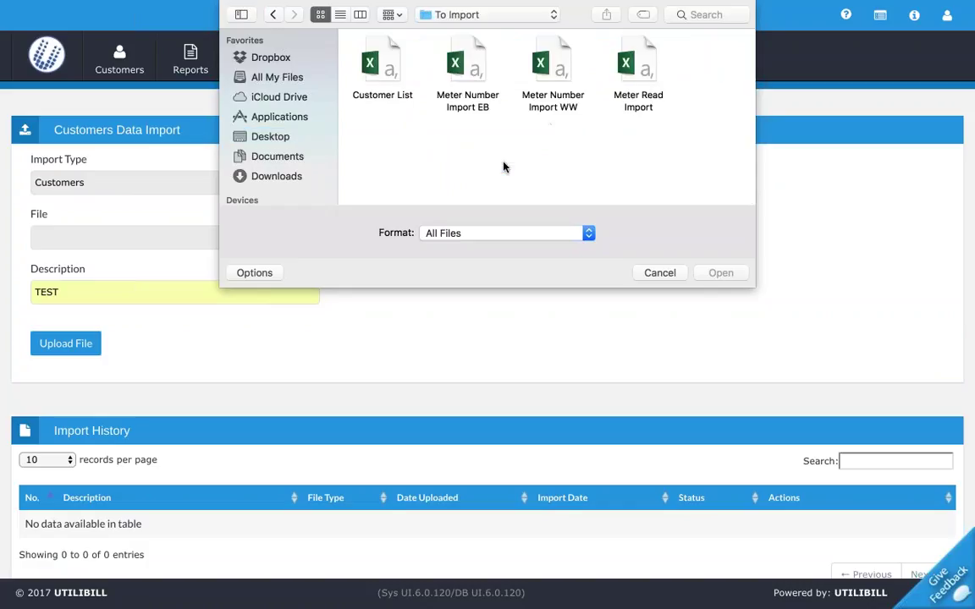
pyautogui.click(375, 71)
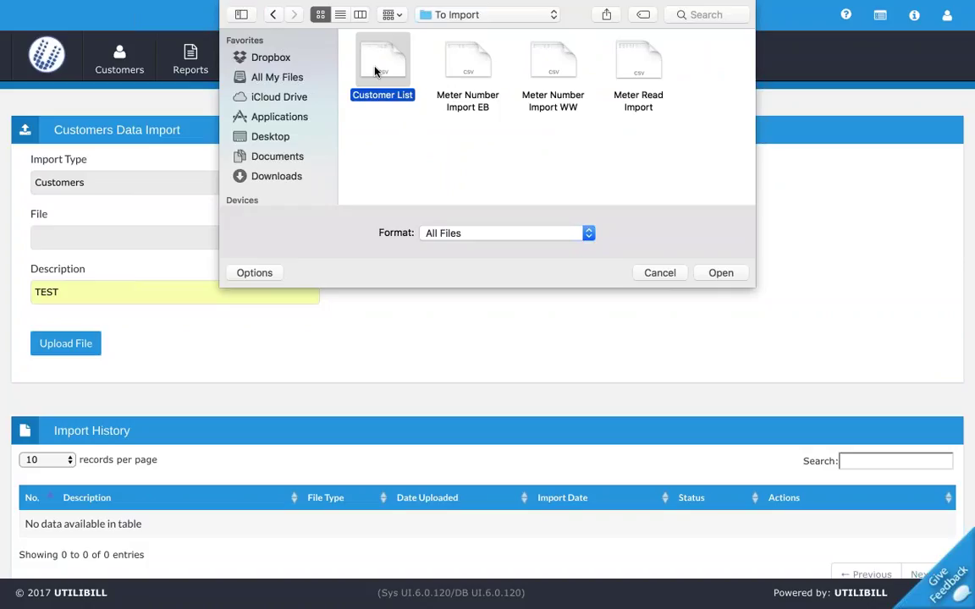
pyautogui.doubleClick(375, 72)
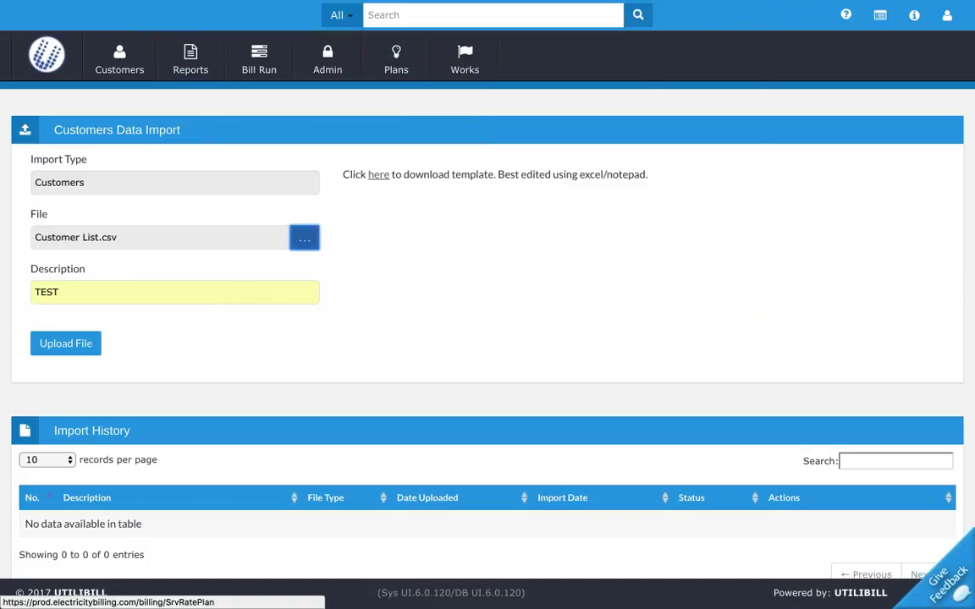
pyautogui.click(78, 349)
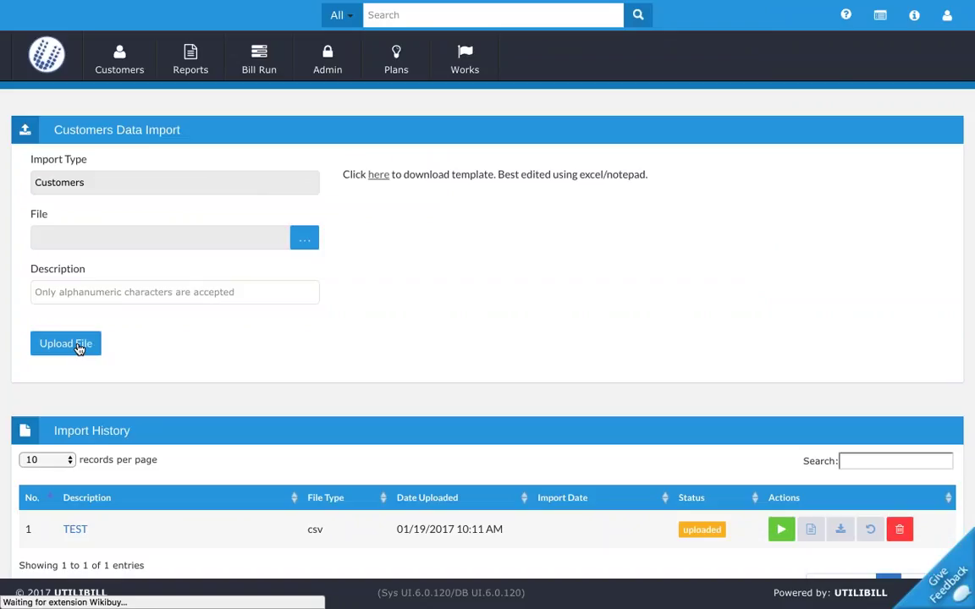
pyautogui.scroll(-1, 76, 453)
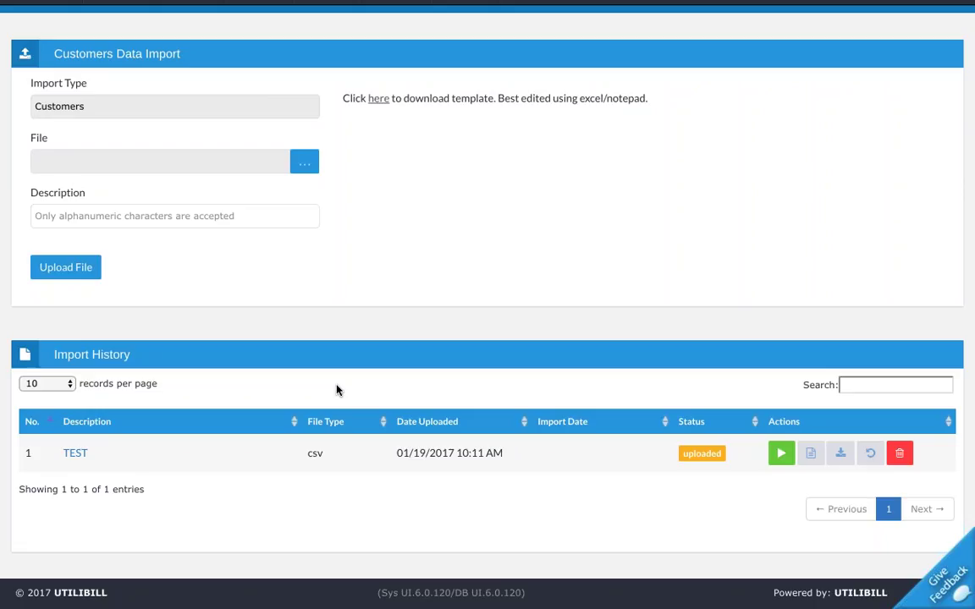
# Reopen Customer Import Template.csv, review its columns including the required Mobile Number field, and return to the import page.
pyautogui.hotkey('ctrl', 'Left')
pyautogui.doubleClick(399, 192)
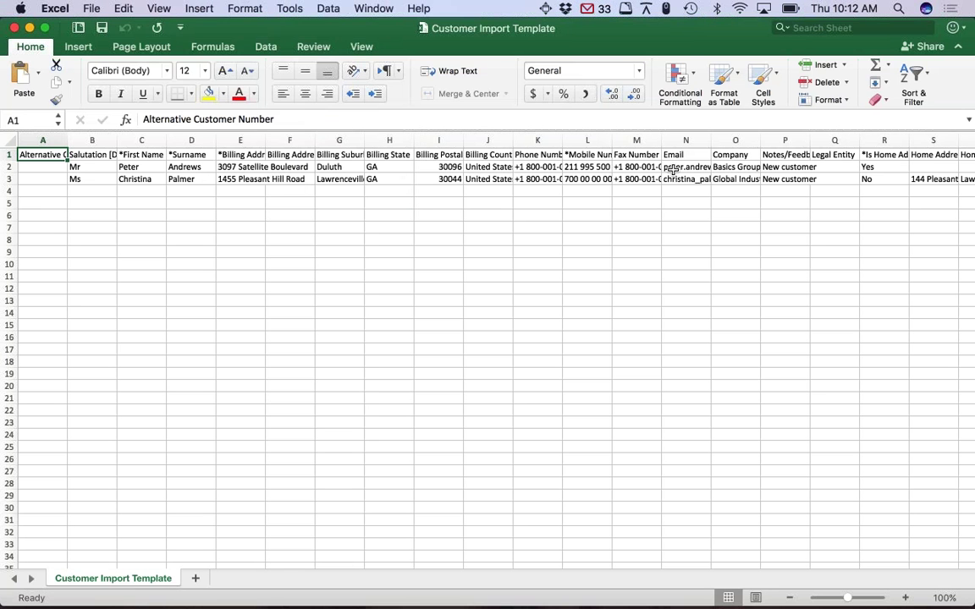
pyautogui.hscroll(5, 766, 182)
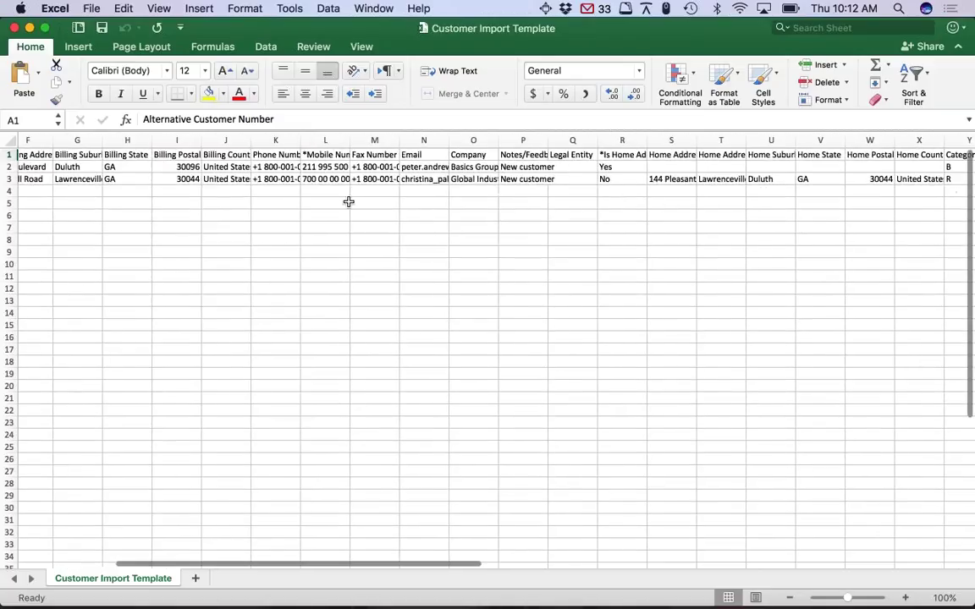
pyautogui.hscroll(-5, 257, 165)
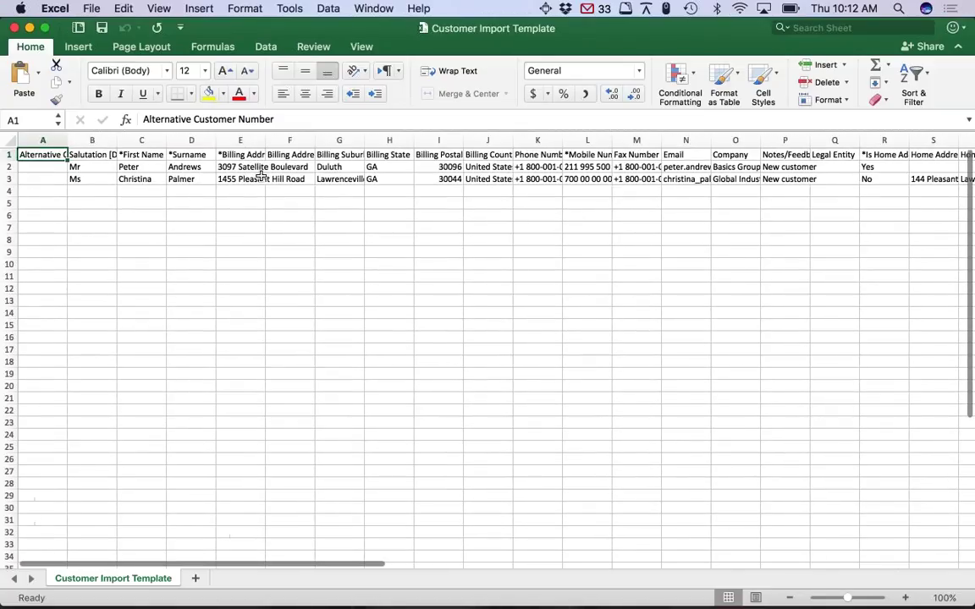
pyautogui.hscroll(3, 368, 189)
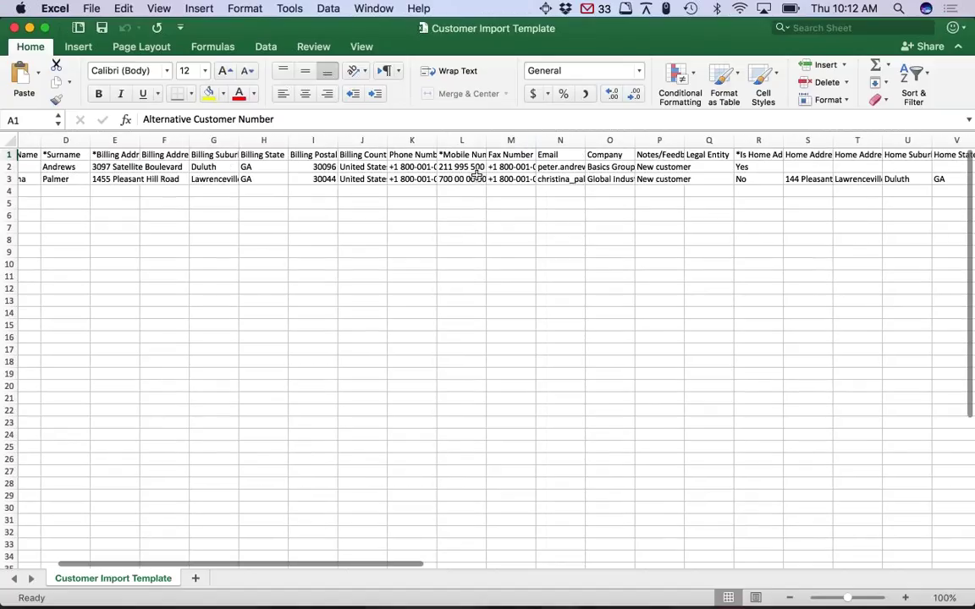
pyautogui.hscroll(5, 477, 175)
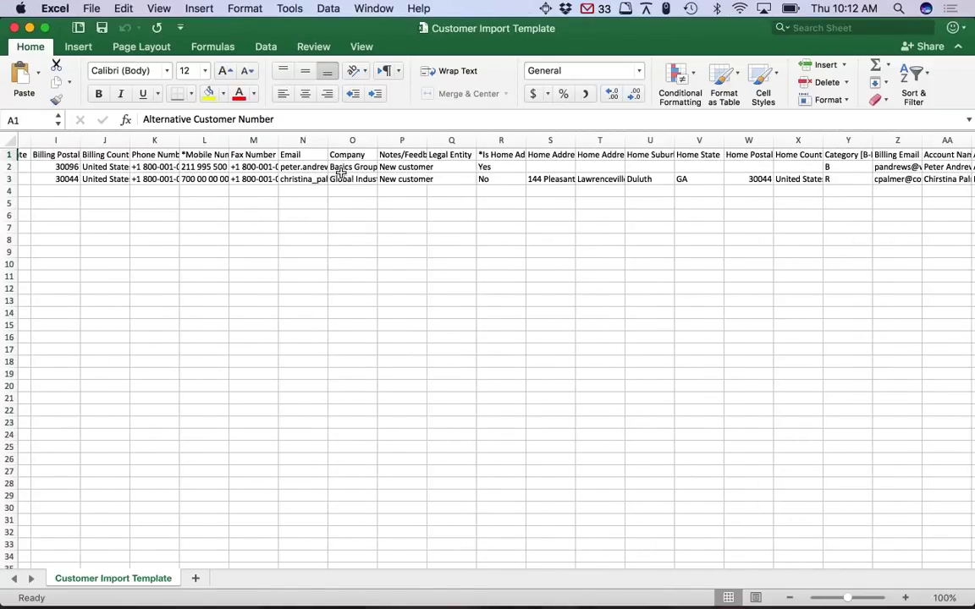
pyautogui.hscroll(-1, 173, 157)
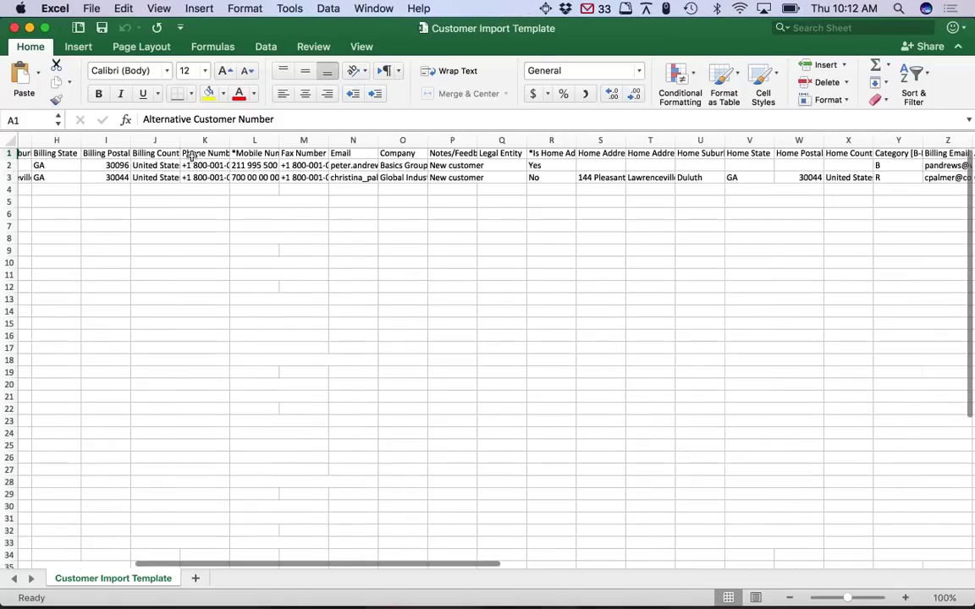
pyautogui.click(258, 155)
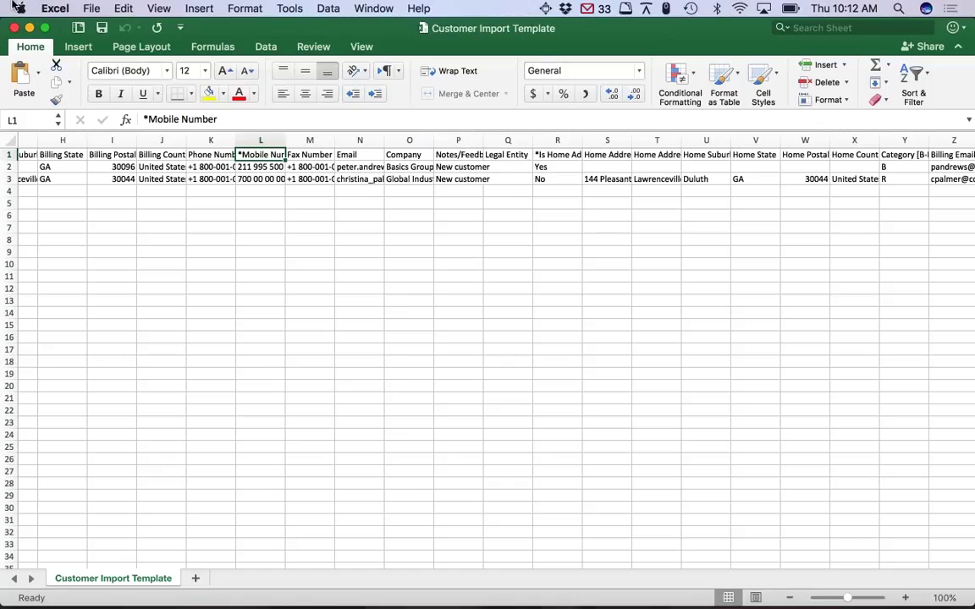
pyautogui.click(13, 28)
pyautogui.hotkey('ctrl', 'Right')
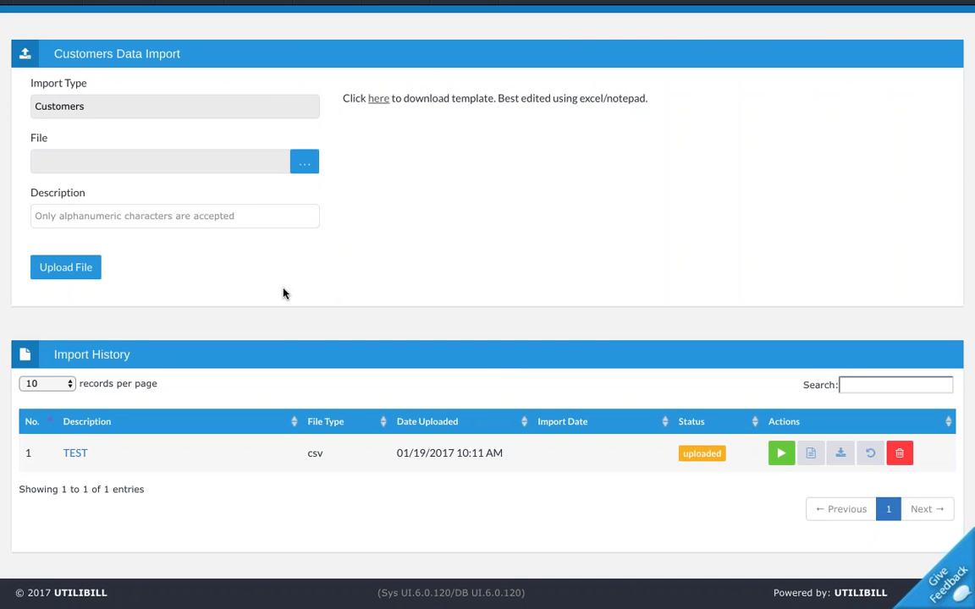
# Run the import of the uploaded TEST file and confirm it.
pyautogui.click(780, 457)
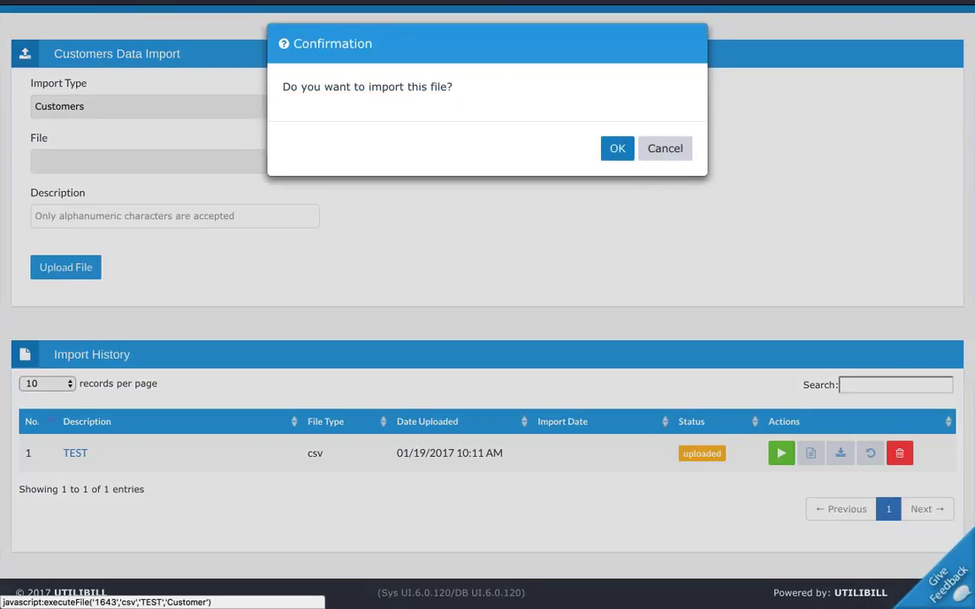
pyautogui.press('Return')
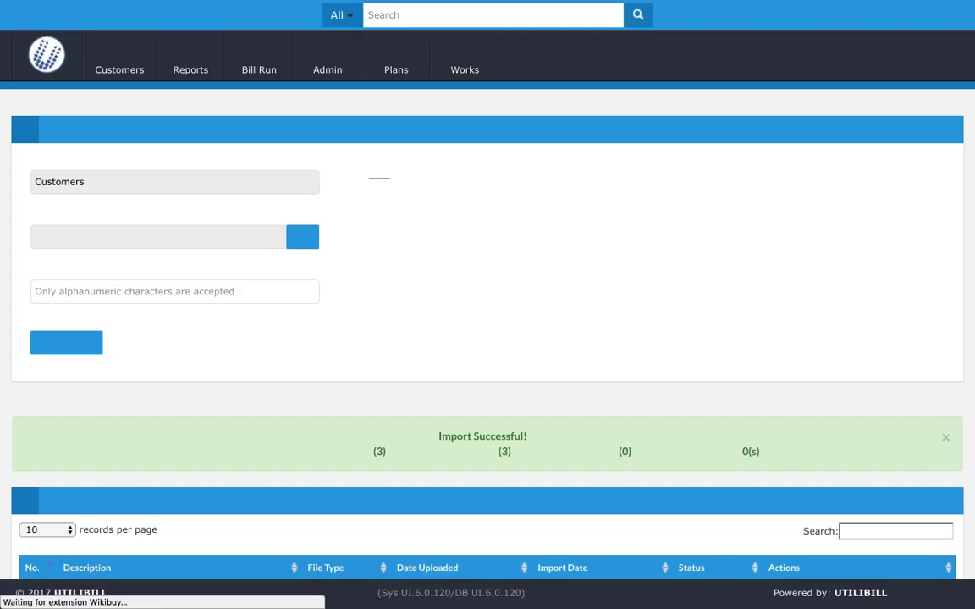
pyautogui.scroll(-1, 476, 387)
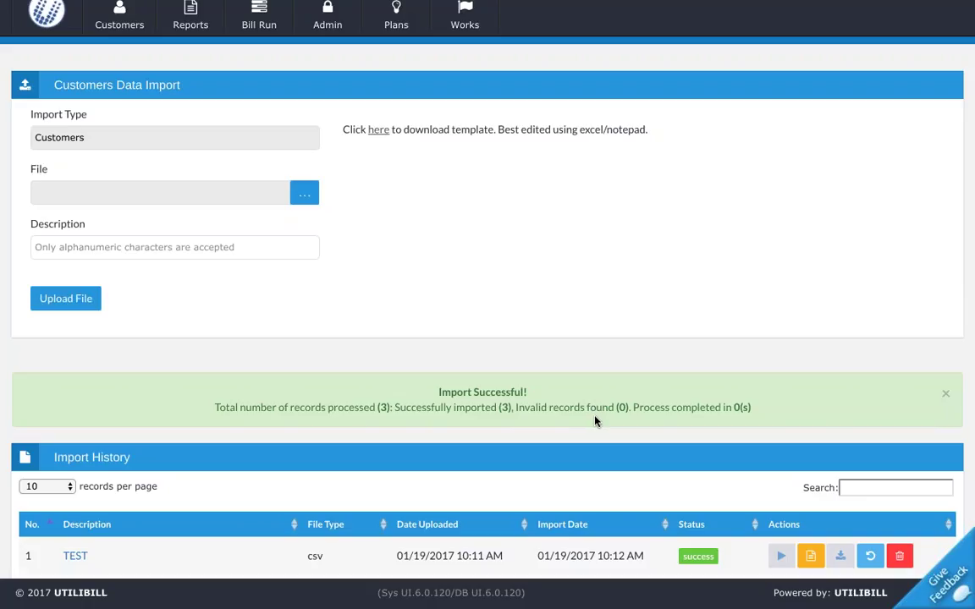
pyautogui.scroll(-2, 811, 419)
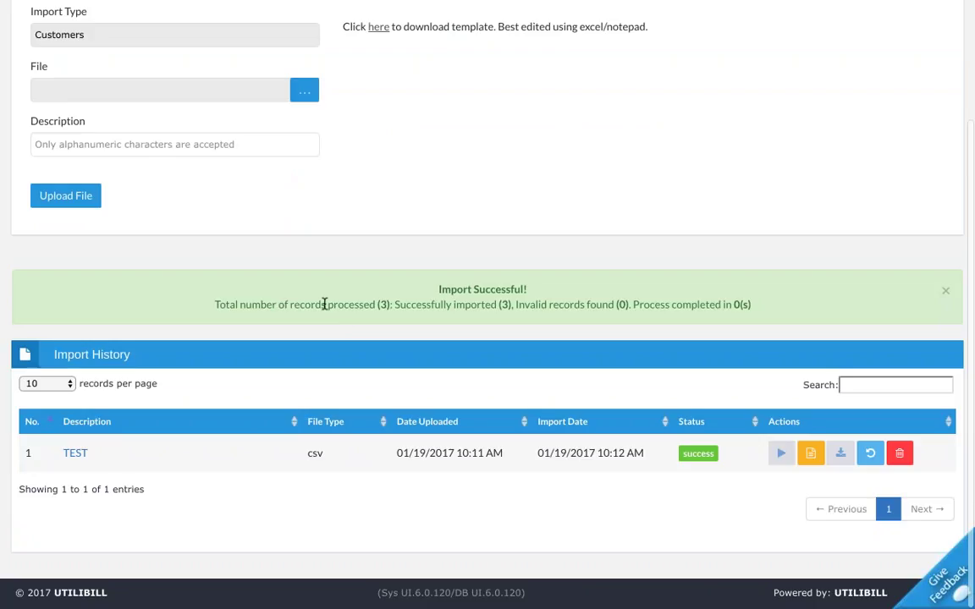
# View the TEST import's final report to check each record's status and errors, and close the report.
pyautogui.click(810, 454)
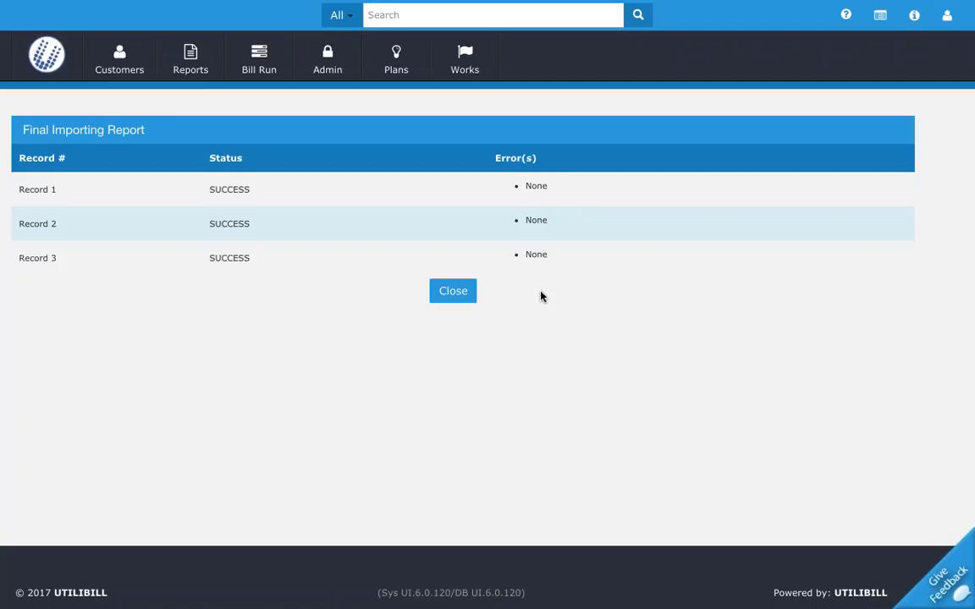
pyautogui.click(462, 296)
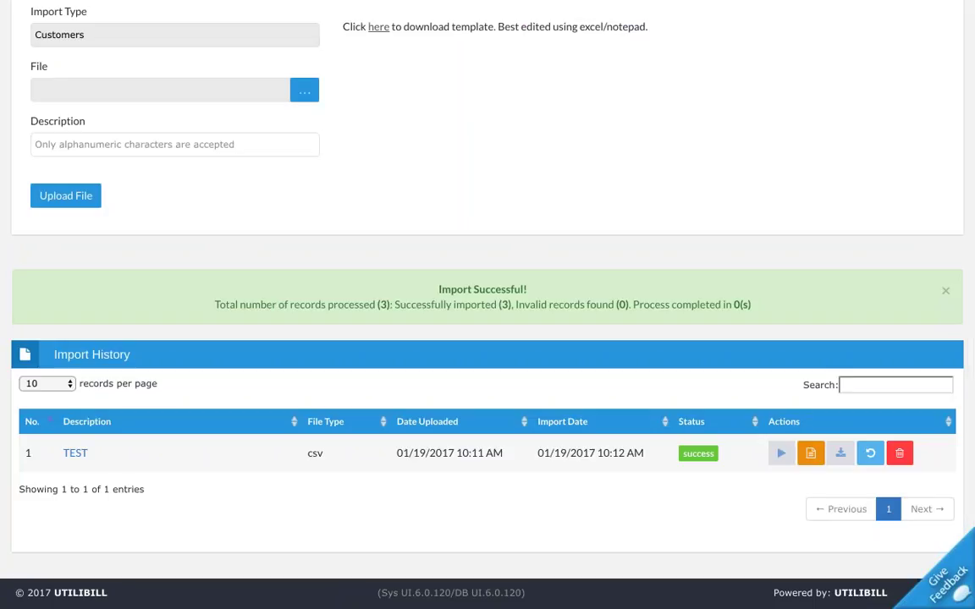
pyautogui.scroll(3, 488, 305)
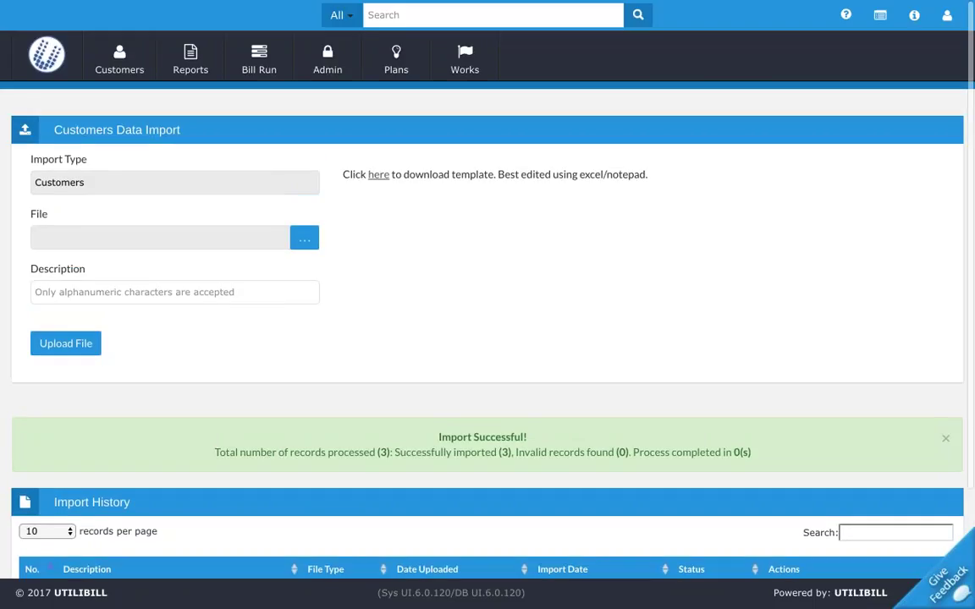